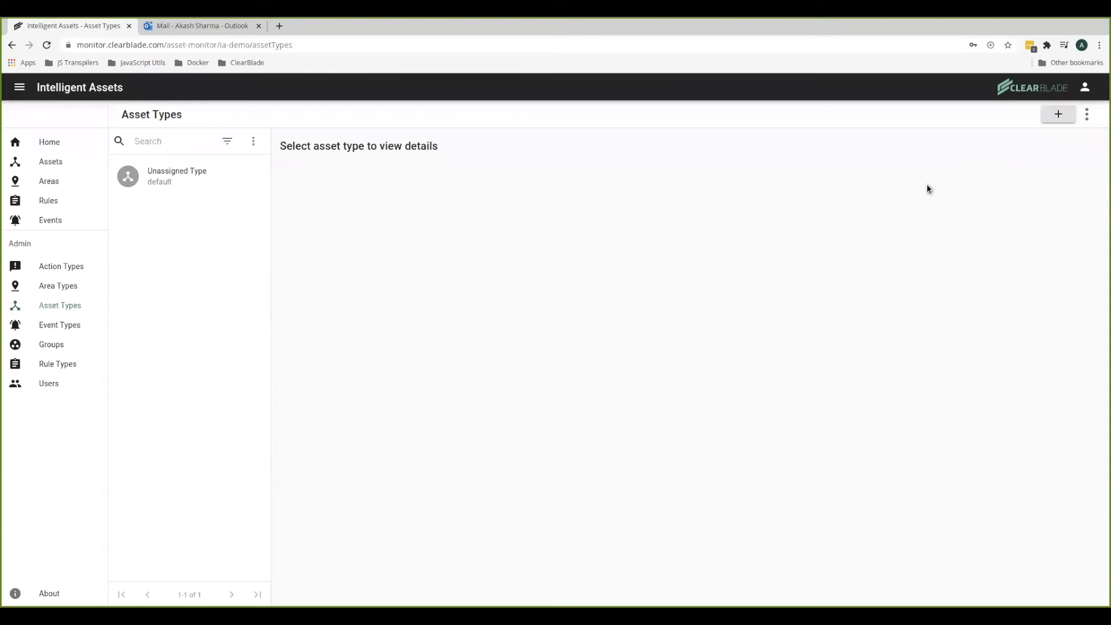
Start a new asset type with the ID tank and the name Tank.
click(1057, 116)
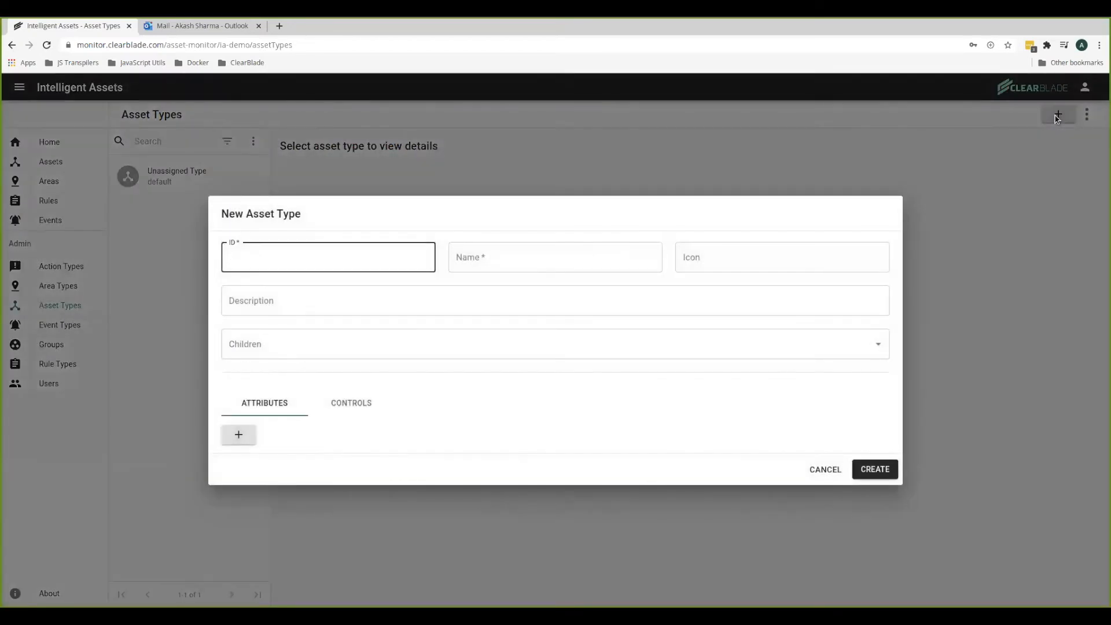
click(317, 250)
text(tank_)
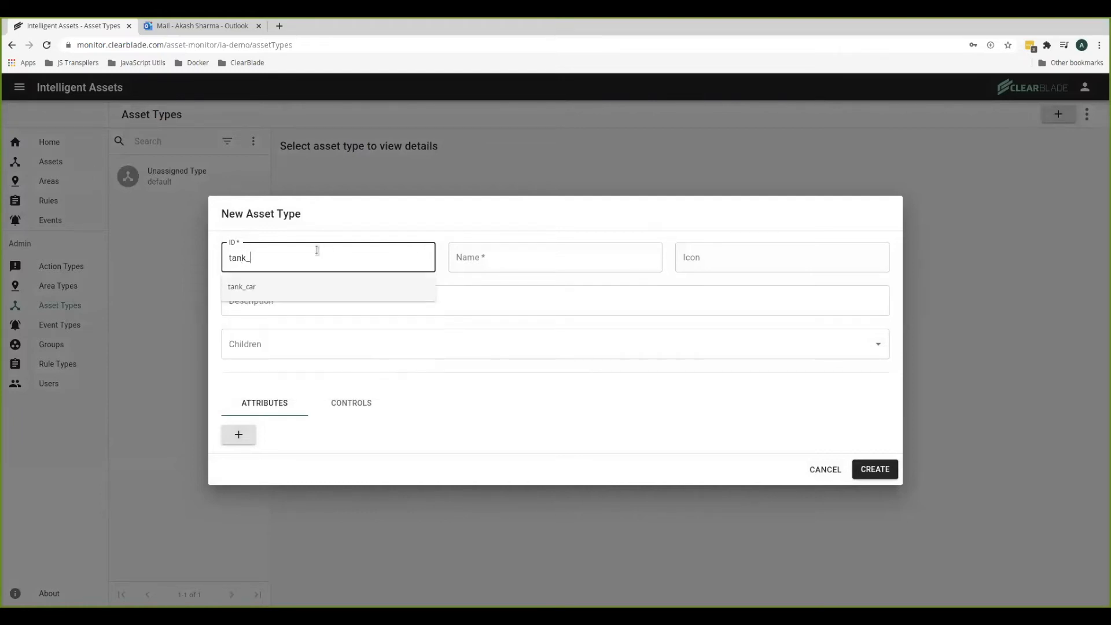
text(type)
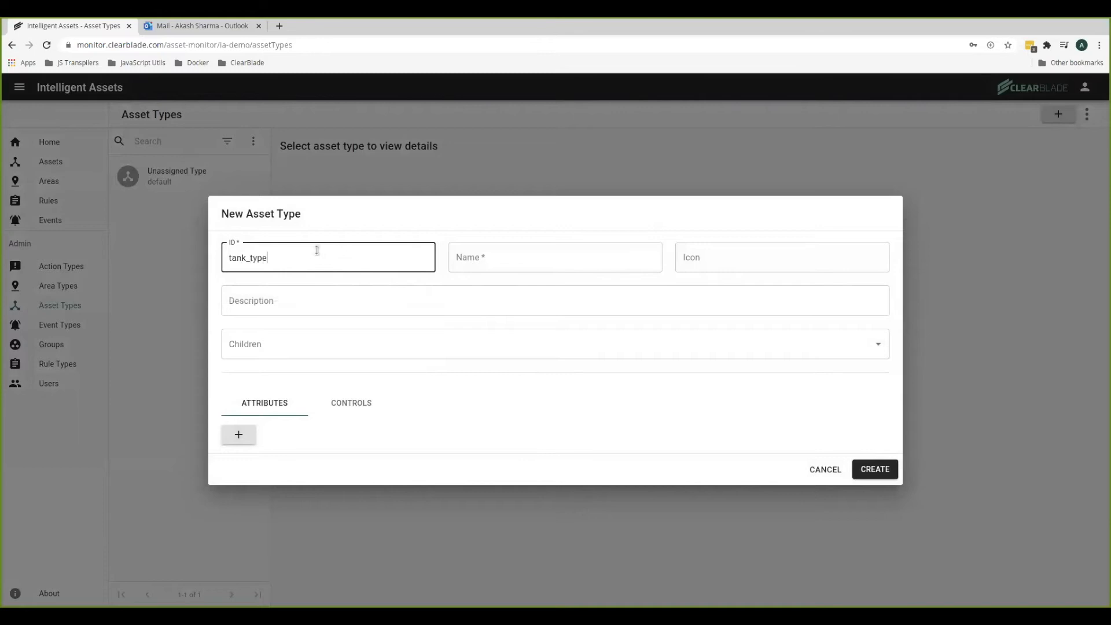
key(BackSpace)
key(BackSpace)
key(BackSpace)
key(BackSpace)
key(BackSpace)
click(508, 263)
text(Tank)
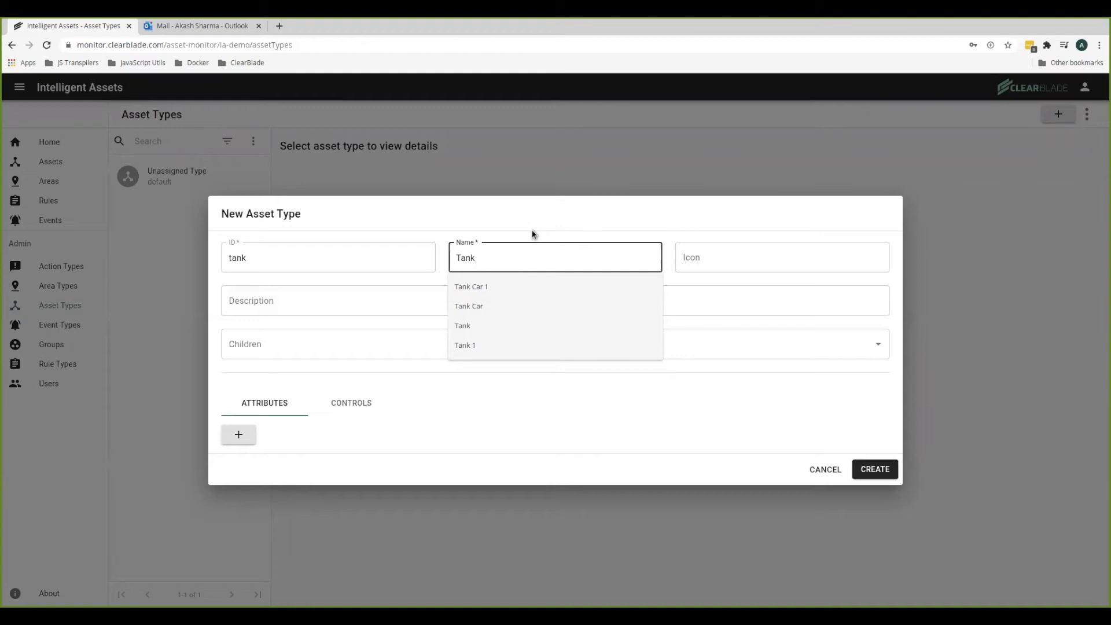
click(551, 222)
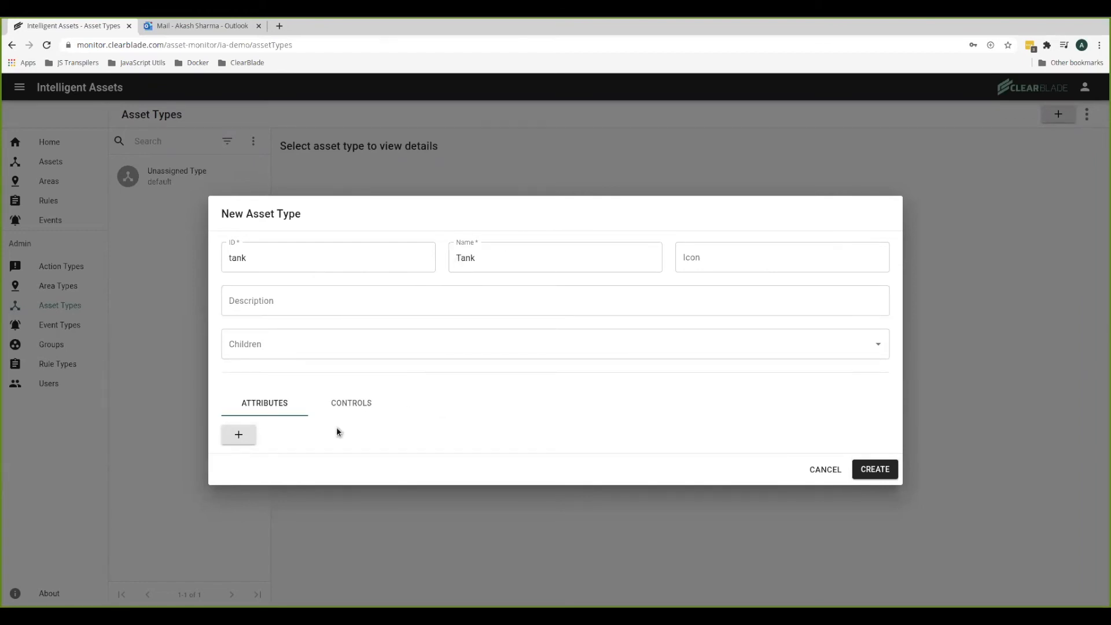
Add an attribute to the Tank asset type with the name temperature and the label Temperature.
click(237, 438)
click(348, 387)
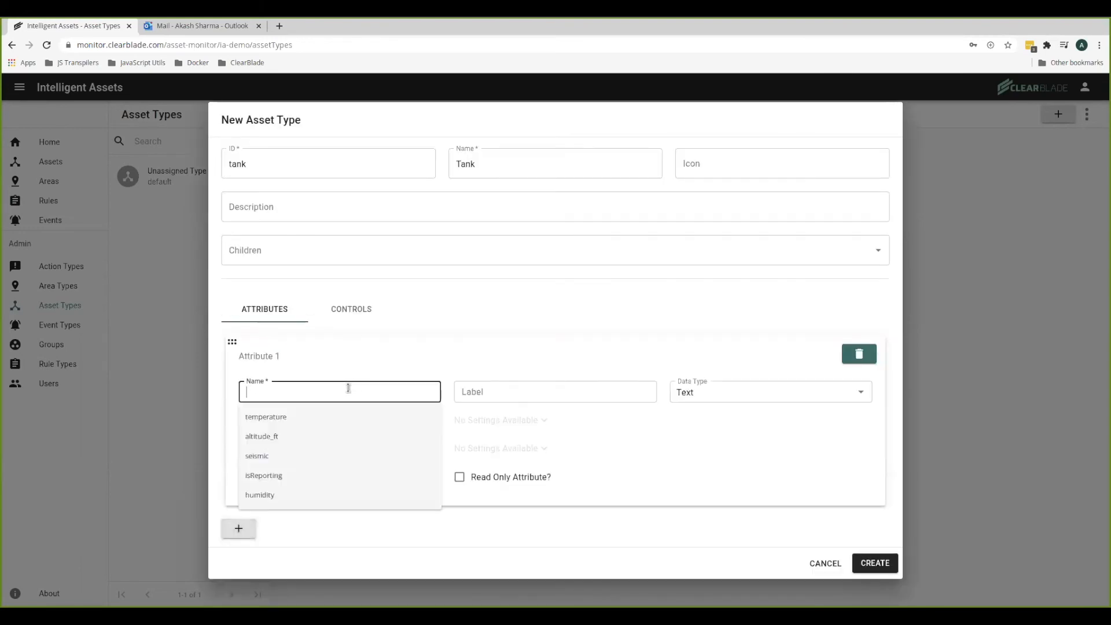
text(y)
key(BackSpace)
text(tempeartu)
key(BackSpace)
key(BackSpace)
key(BackSpace)
key(BackSpace)
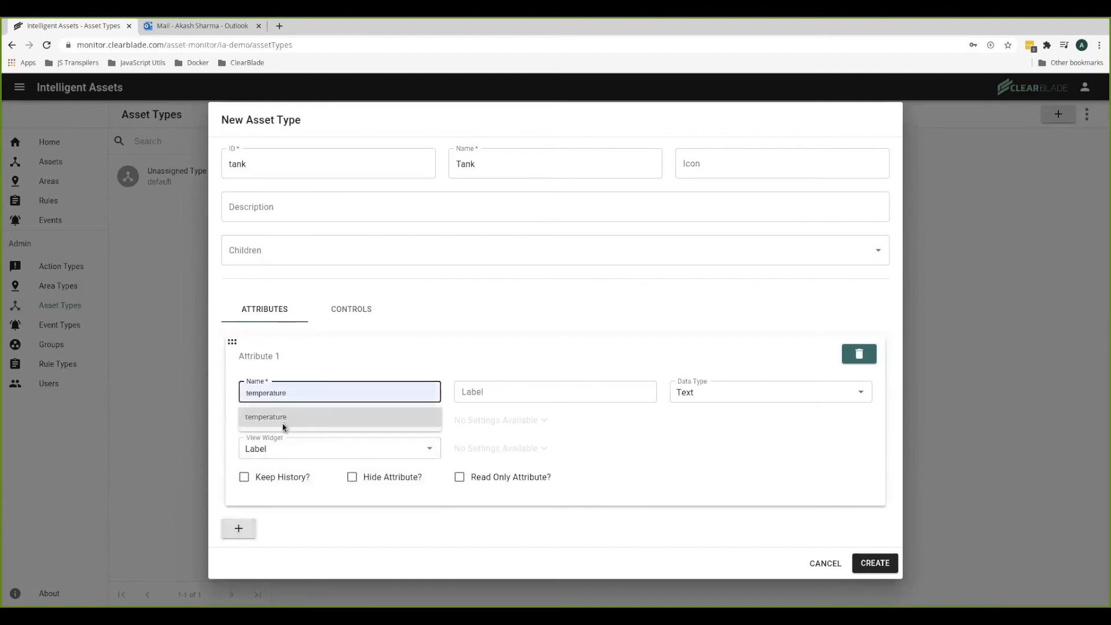
click(273, 419)
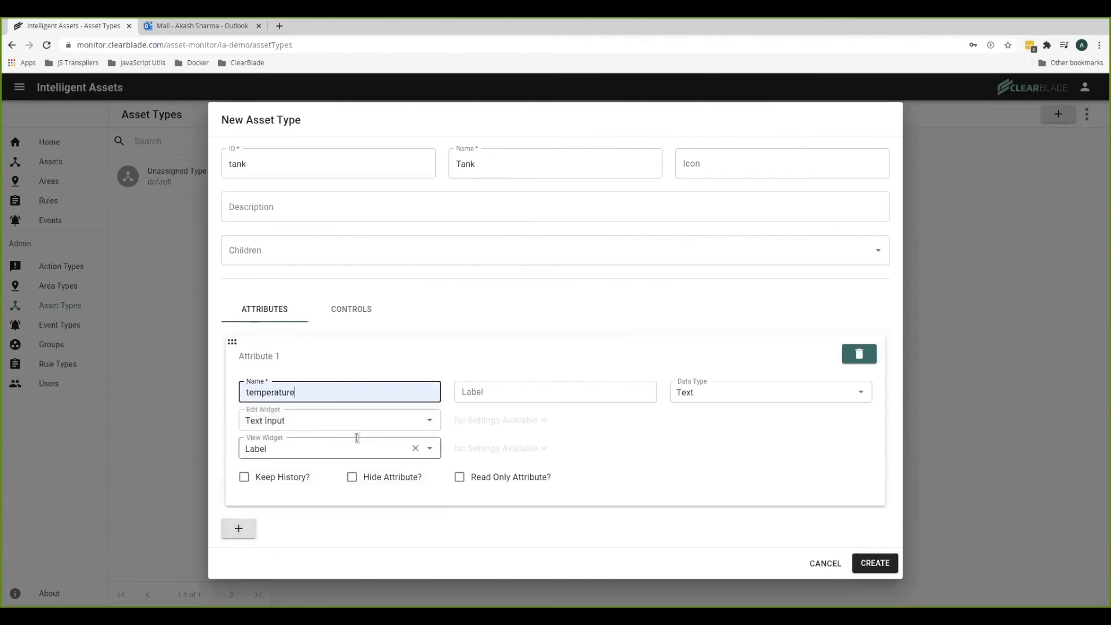
click(531, 386)
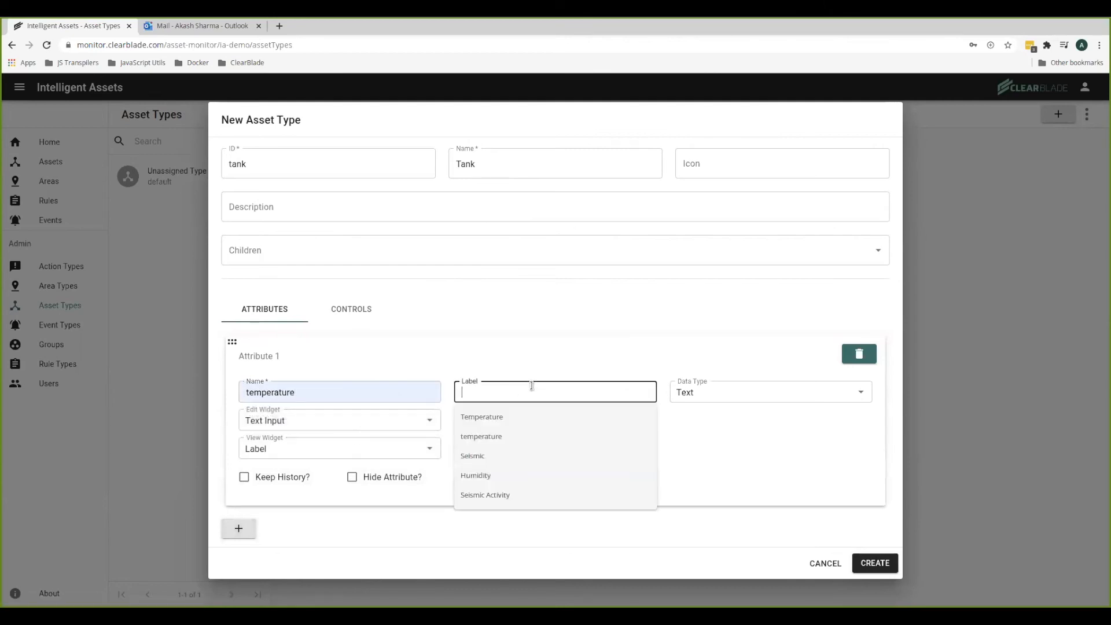
click(493, 420)
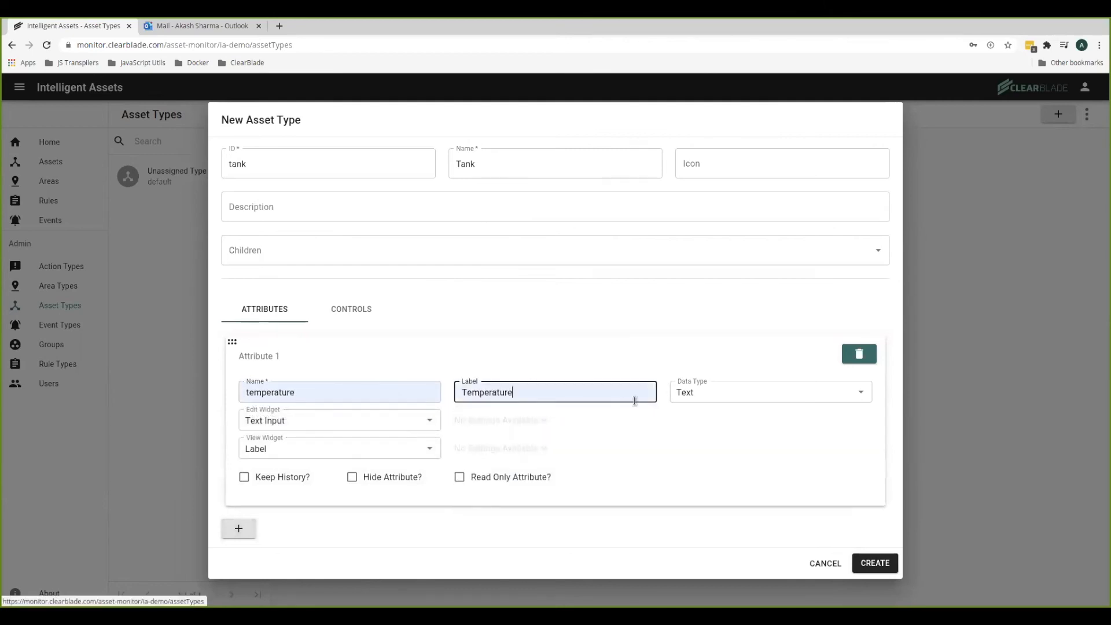
Set the temperature attribute's data type to Number with history kept, and create the Tank asset type.
click(858, 392)
click(715, 441)
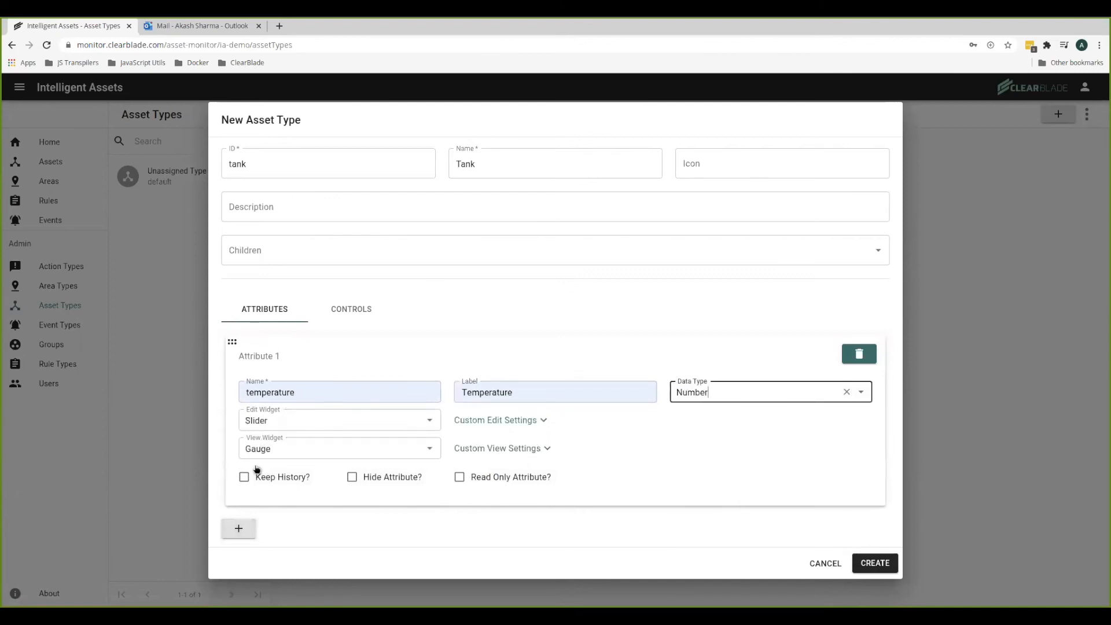
click(244, 477)
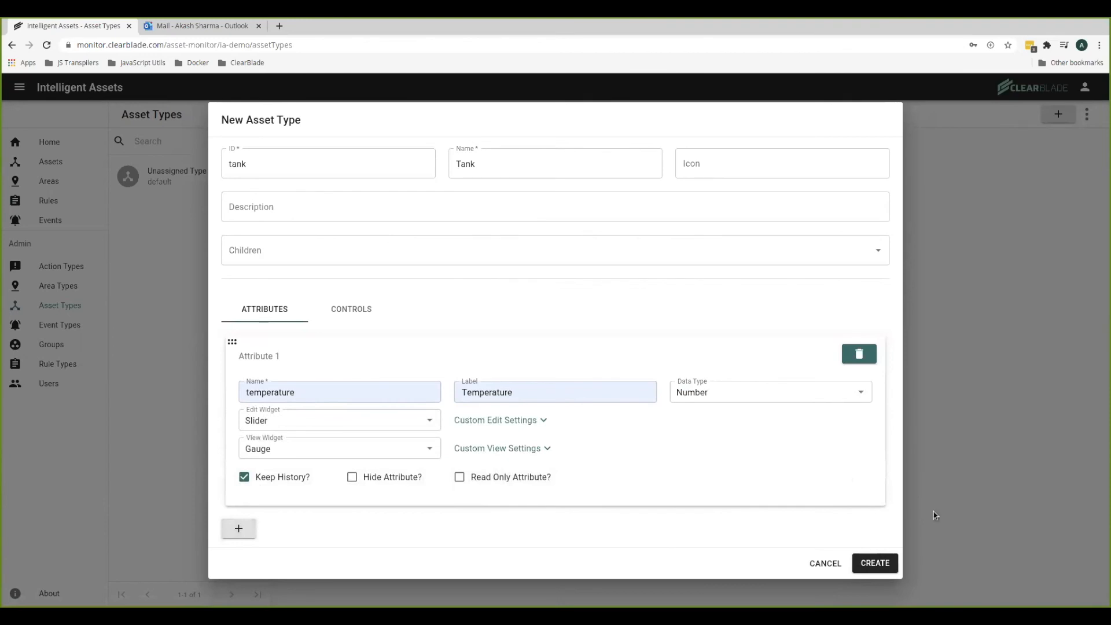
key(Return)
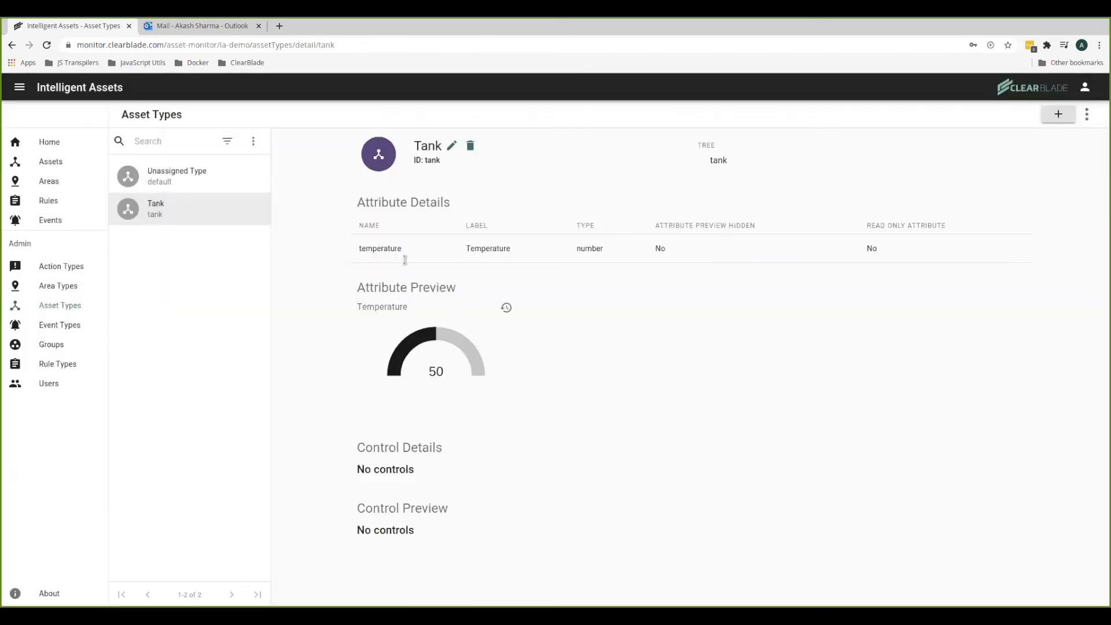
Start another new asset type with the ID tank_car and the name Tank Car.
click(1058, 114)
click(367, 258)
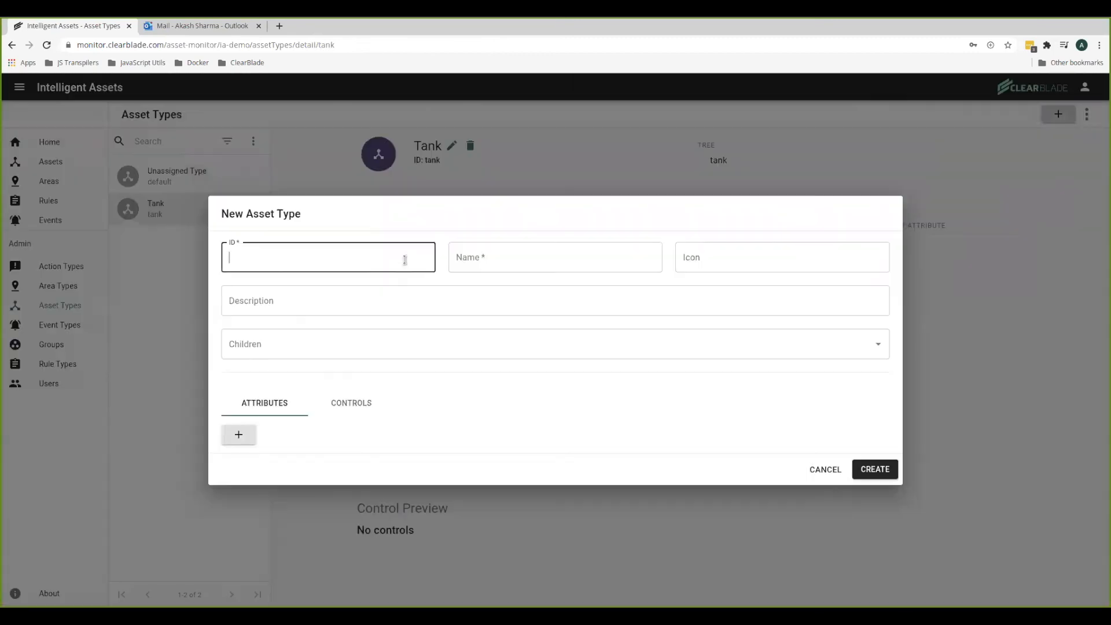
text(tank_car)
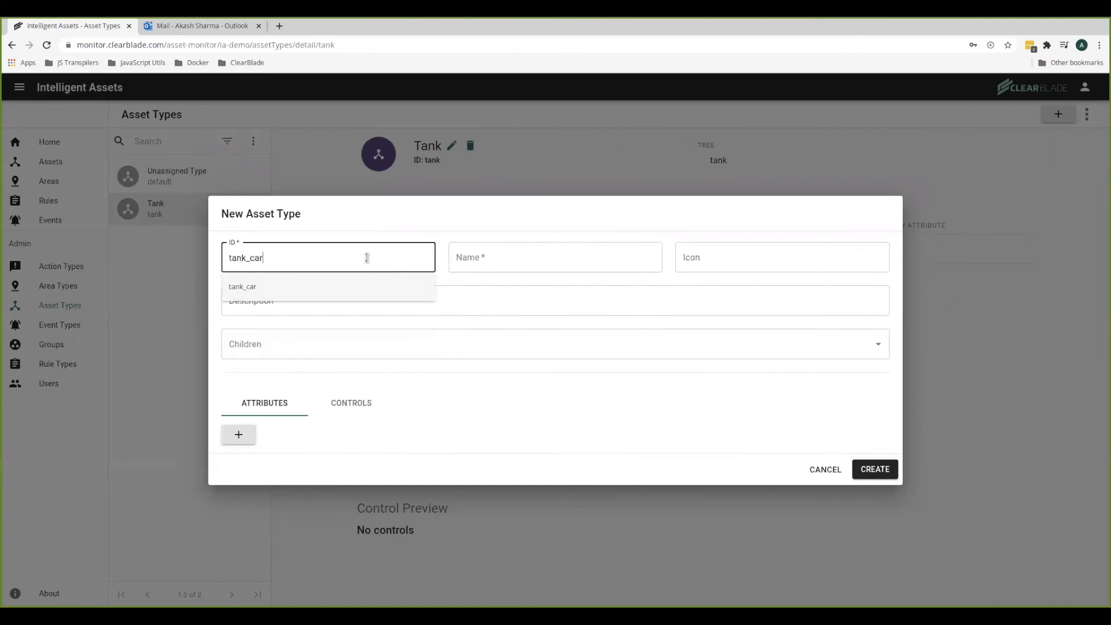
key(Tab)
text(Tank C)
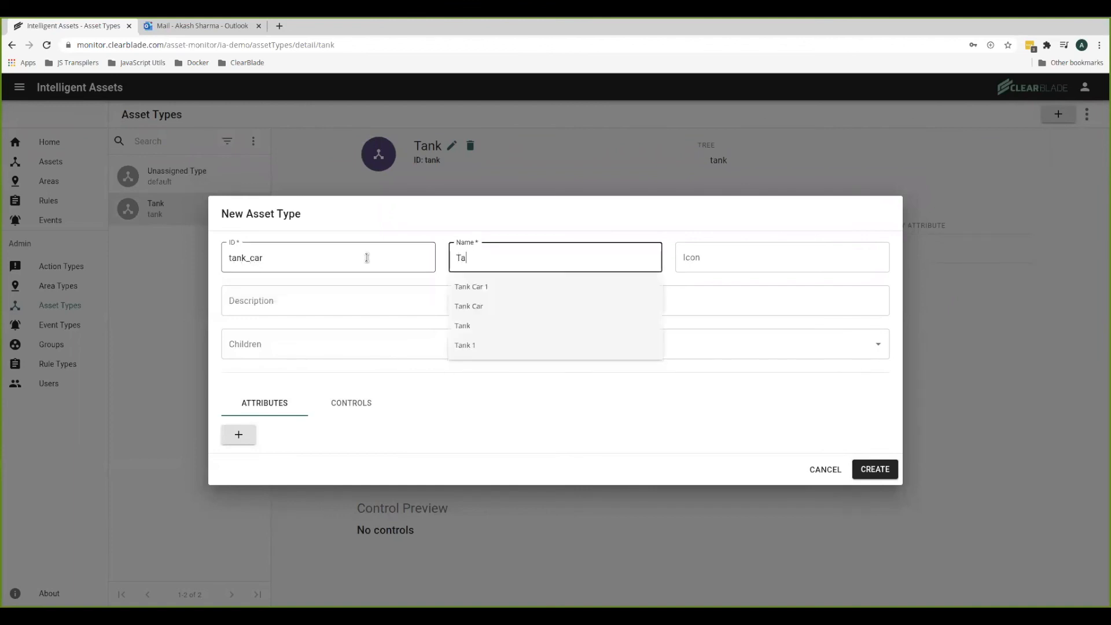
key(Down)
key(Down)
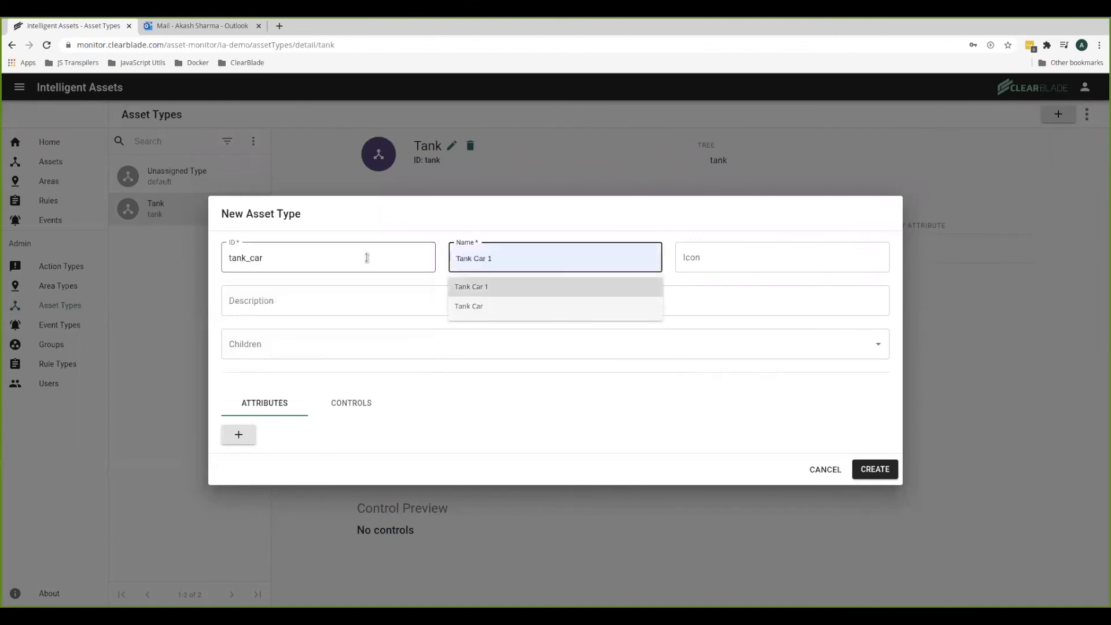
key(Tab)
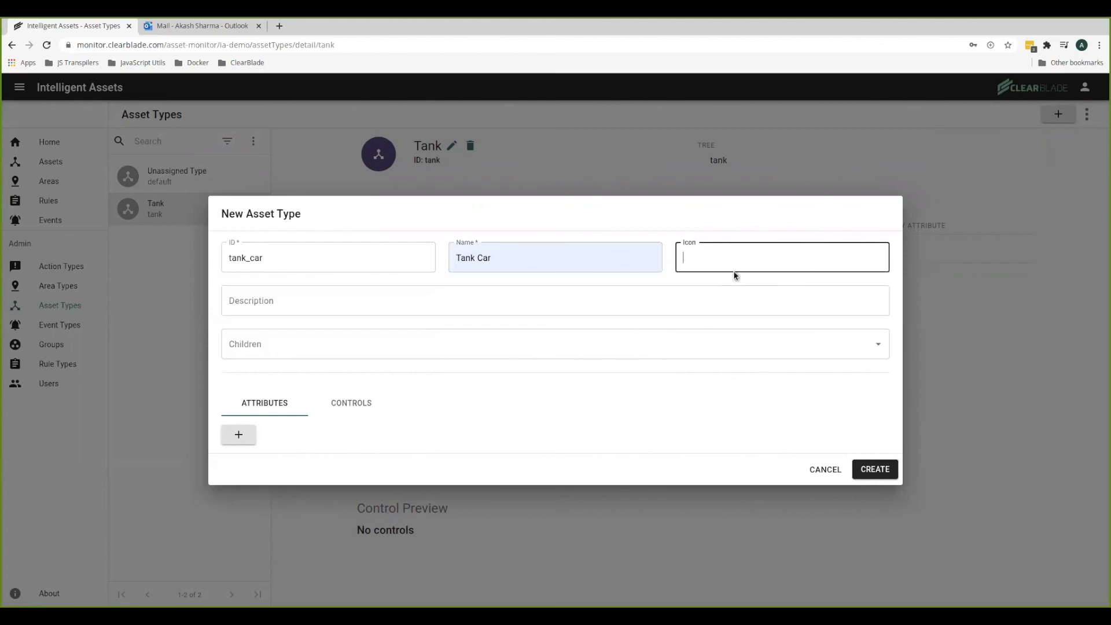
Assign Tank as a child of the Tank Car asset type and create it.
click(788, 348)
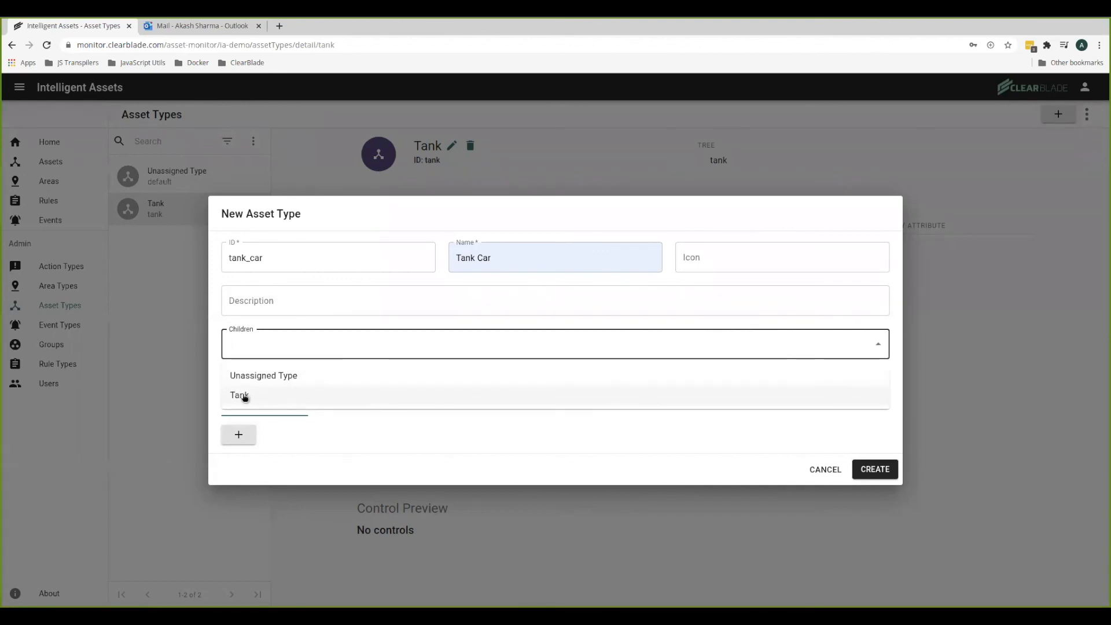
click(241, 397)
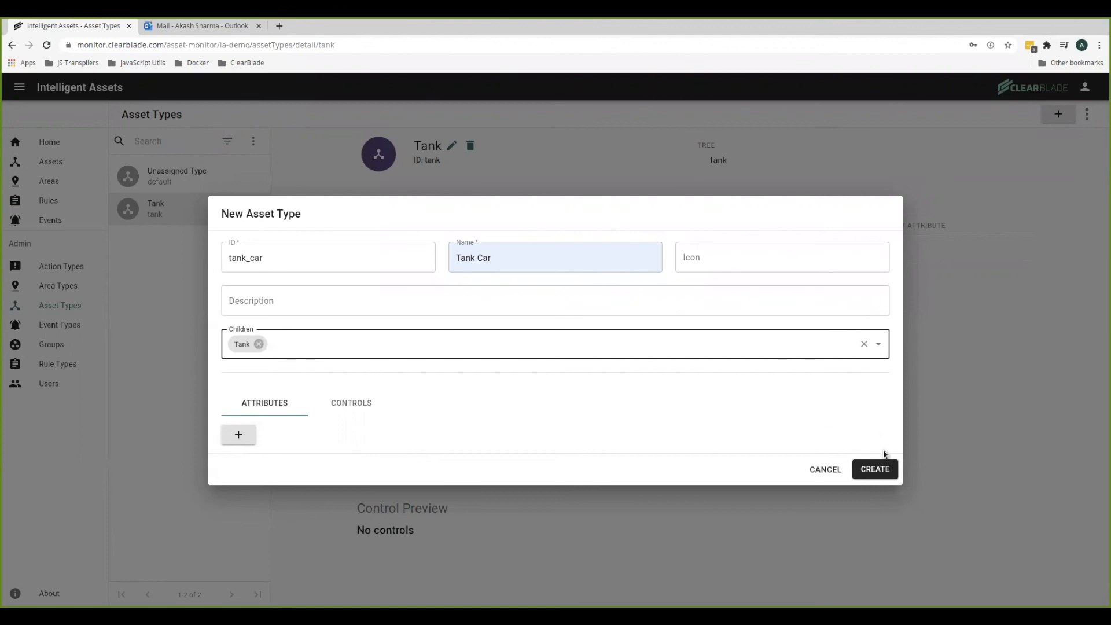
click(879, 470)
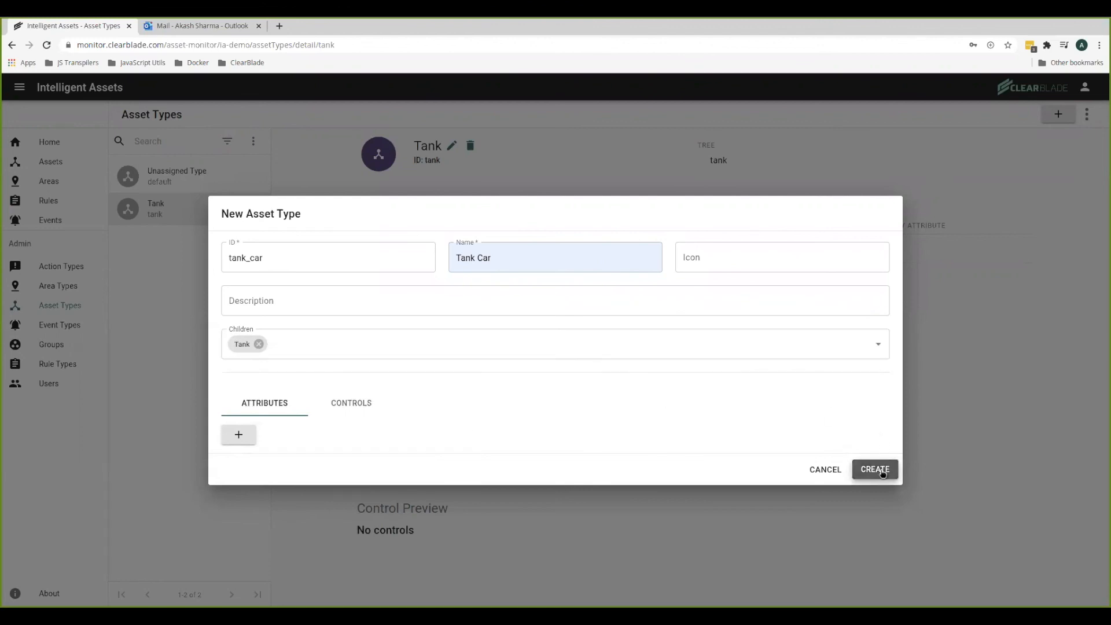